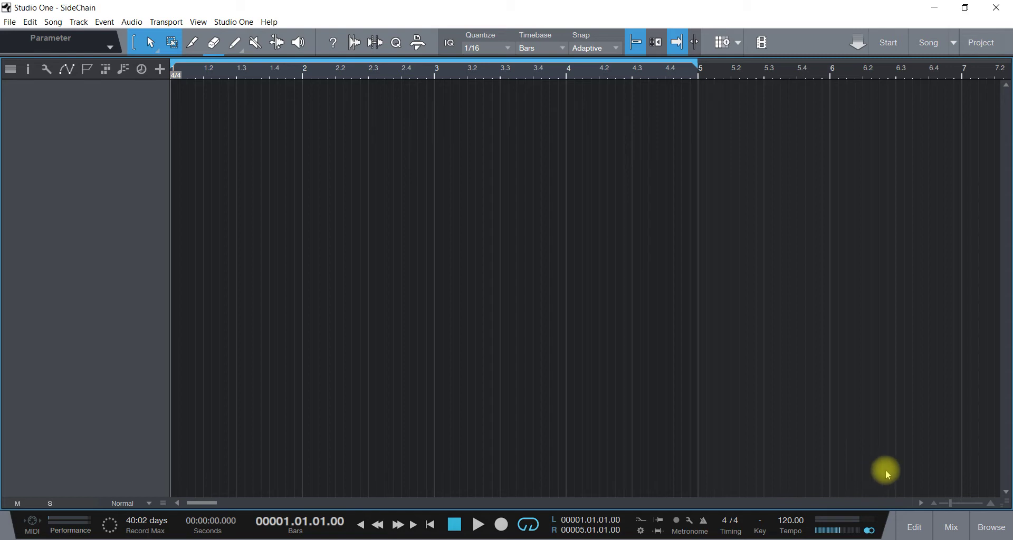
# Step: Open the Browser on its Loops tab showing the genre folders
pyautogui.click(991, 527)
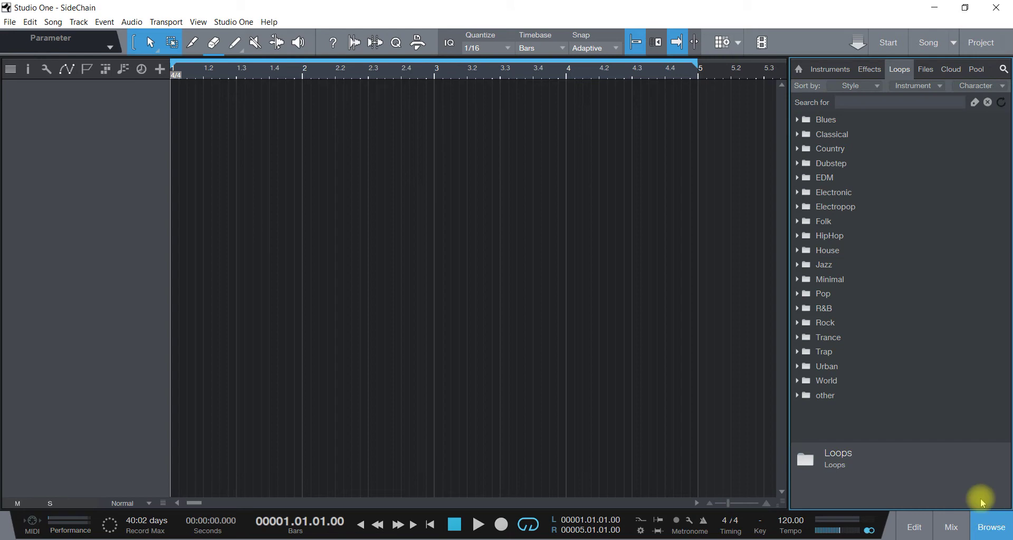
# Step: Filter the loop search by the Rock and Drums tags
pyautogui.click(855, 104)
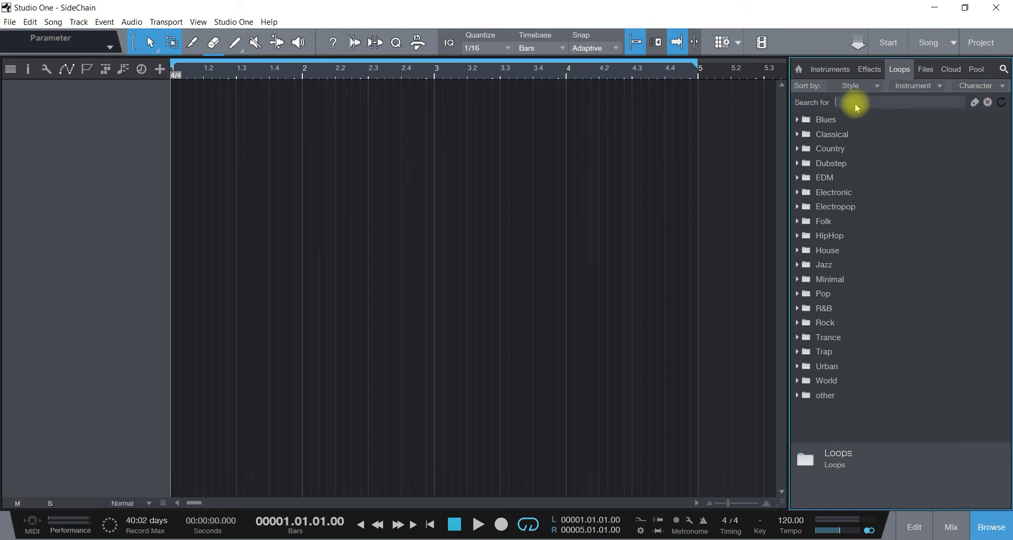
pyautogui.write('rock')
pyautogui.press('Return')
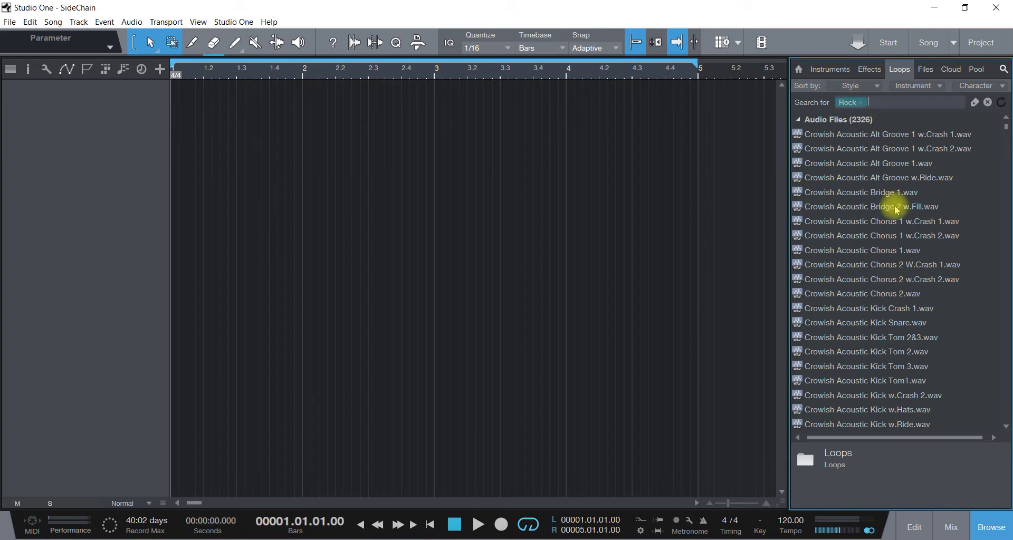
pyautogui.click(892, 101)
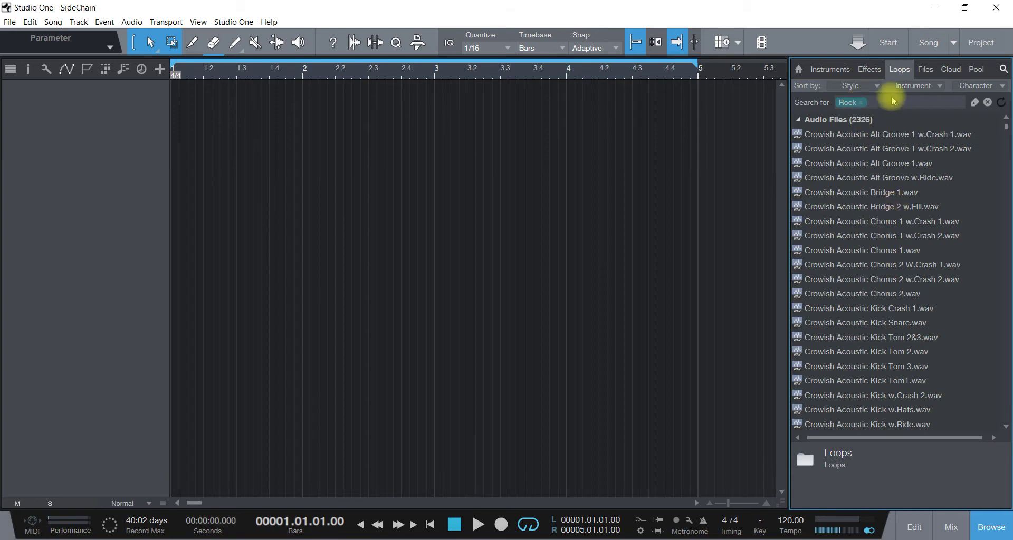
pyautogui.write('drum')
pyautogui.press('Return')
# Step: Audition several rock drum loops and place Crowish Acoustic Bridge 1.wav on a new track at bar 1
pyautogui.click(871, 147)
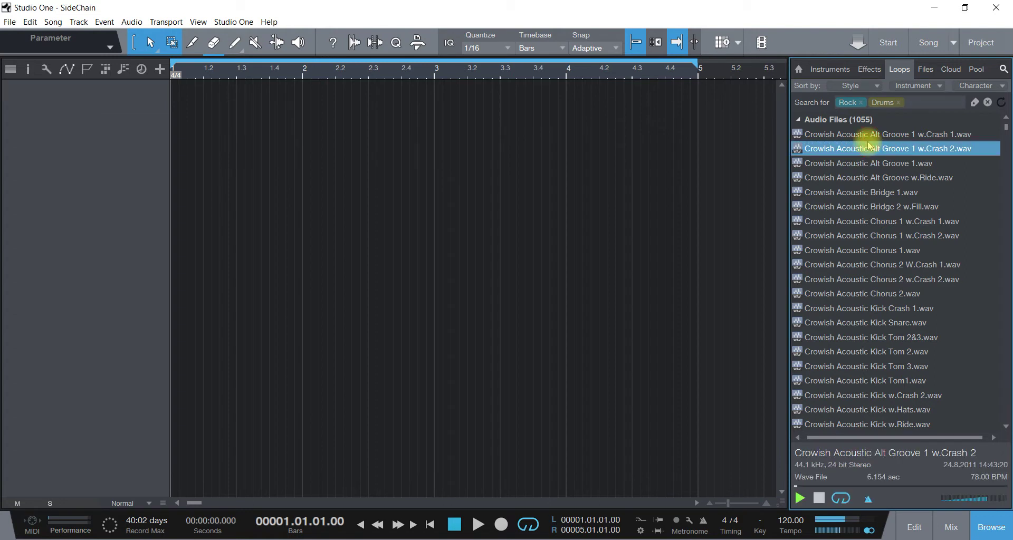
pyautogui.click(868, 135)
pyautogui.click(858, 178)
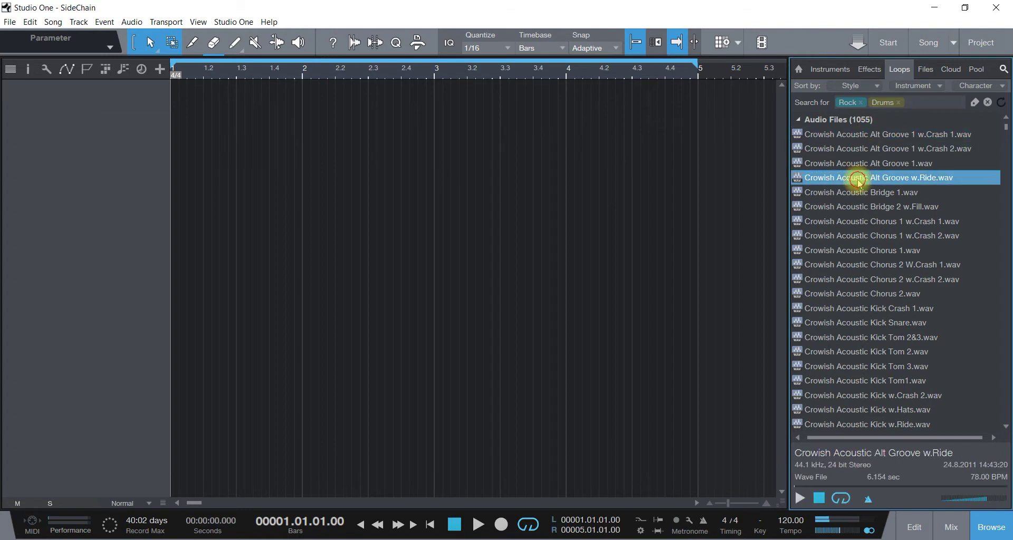
pyautogui.click(857, 194)
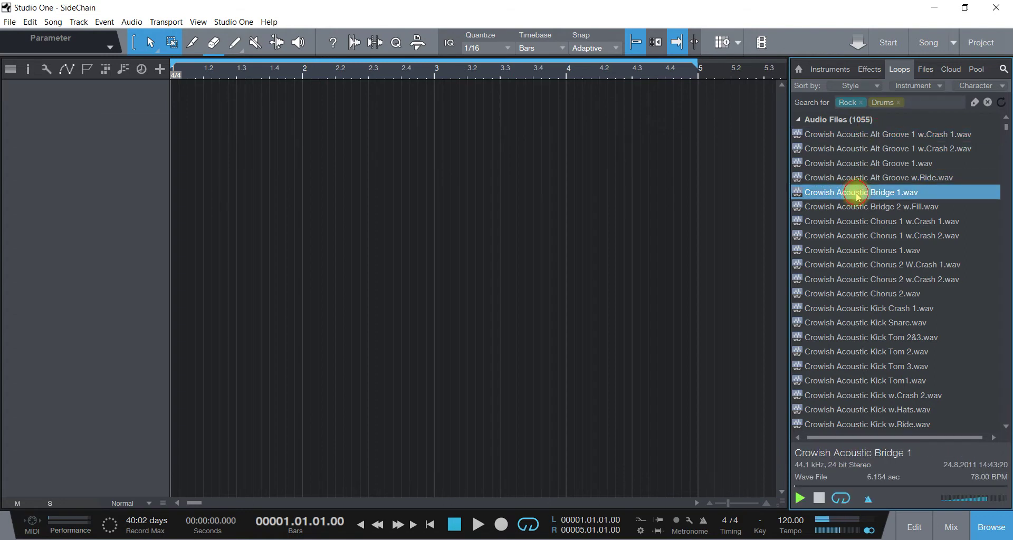
pyautogui.moveTo(857, 194); pyautogui.dragTo(182, 113)
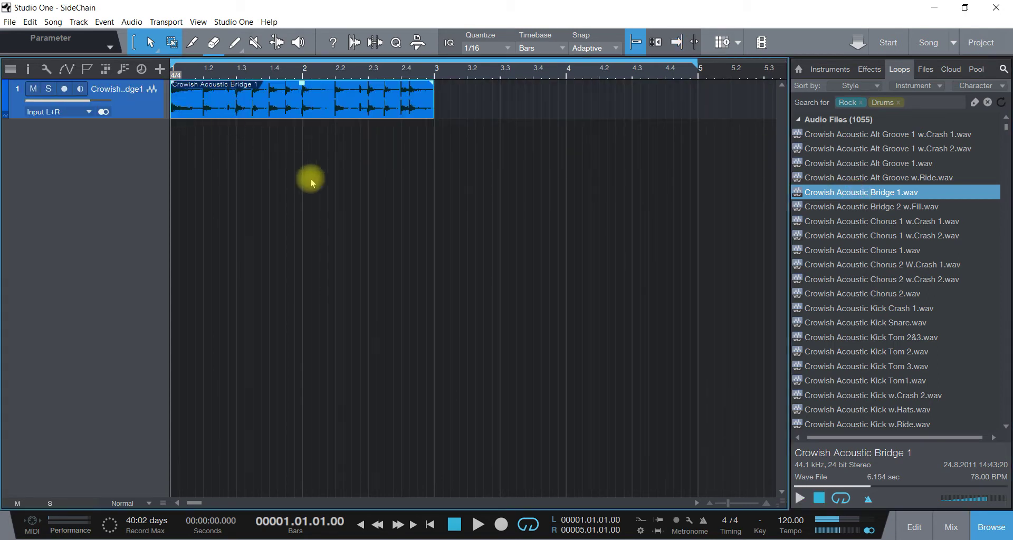
# Step: Swap the Drums filter for Bass, add 095_Jump_Loop_Bass 3_E at bar 1, and duplicate the drum loop
pyautogui.click(897, 103)
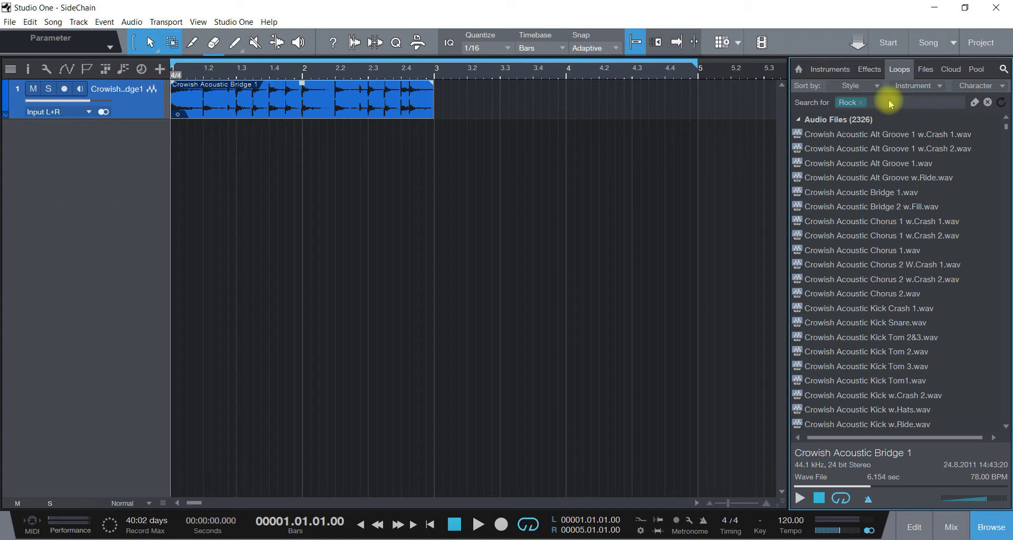
pyautogui.write('bas')
pyautogui.press('Return')
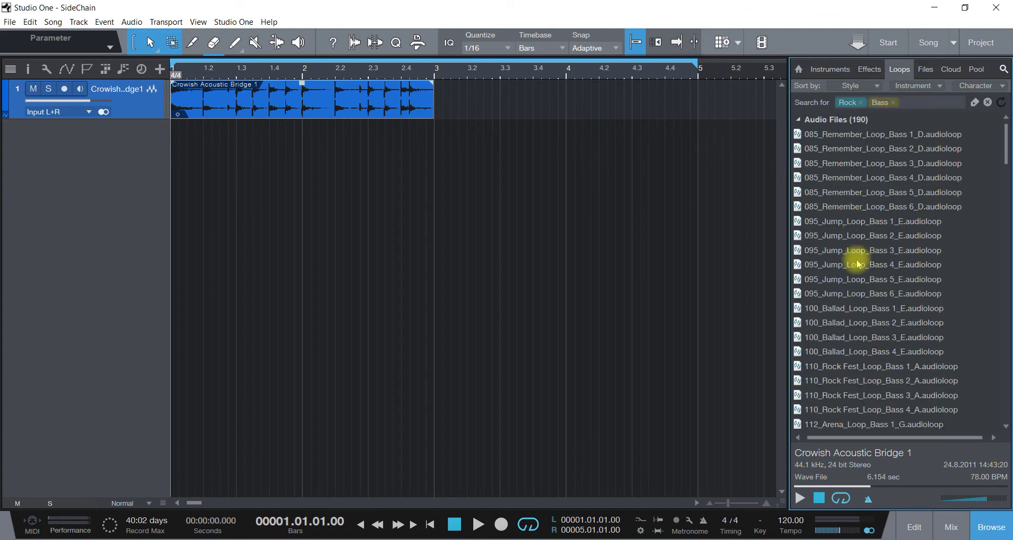
pyautogui.click(853, 251)
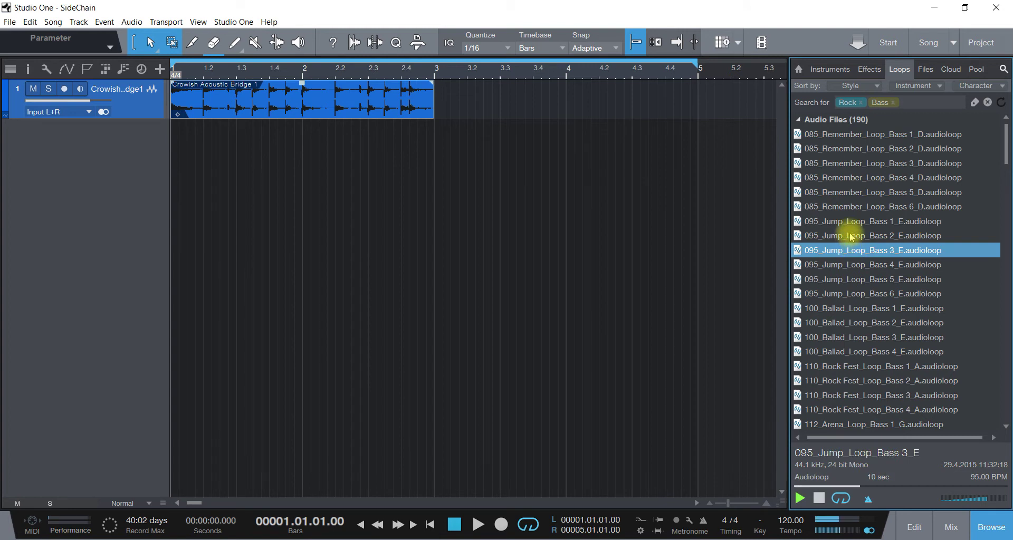
pyautogui.moveTo(865, 251); pyautogui.dragTo(193, 145)
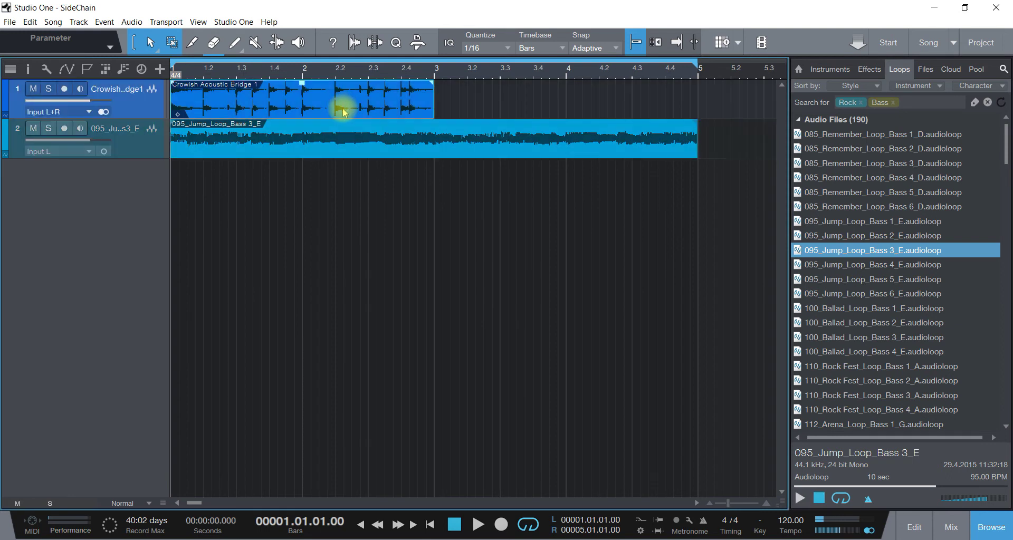
pyautogui.press('d')
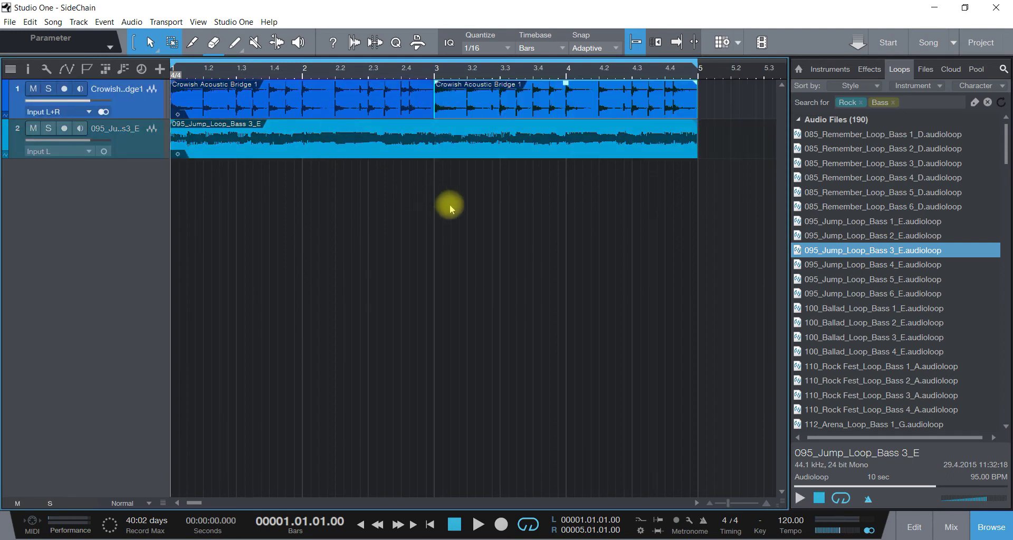
# Step: Play back both loops, hide the browser, and stop playback at the start
pyautogui.press('space')
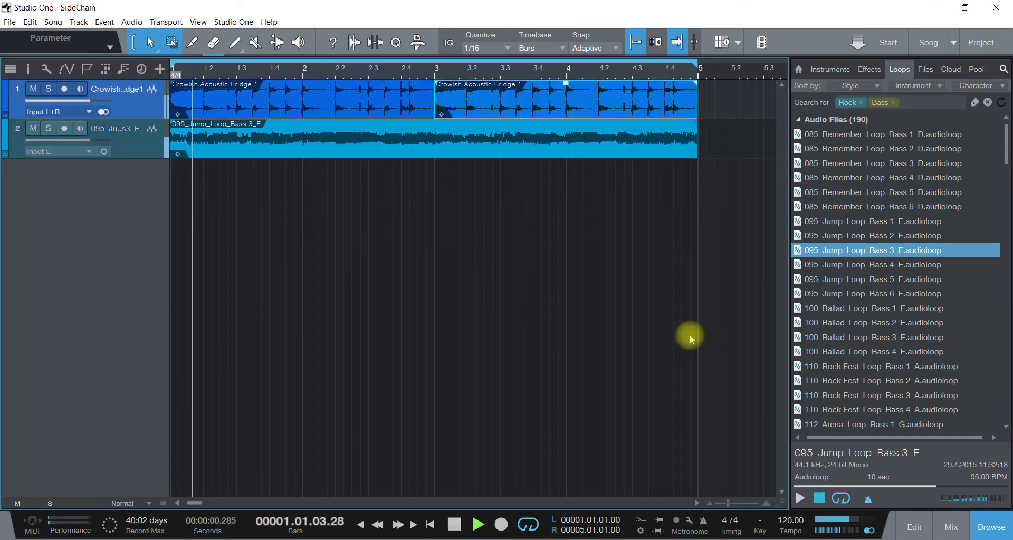
pyautogui.click(989, 527)
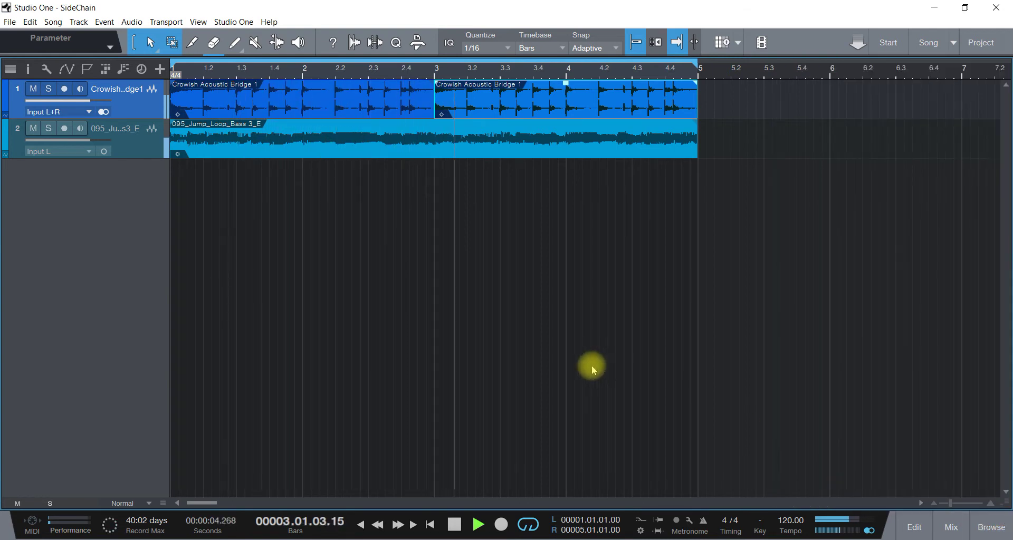
pyautogui.press('space')
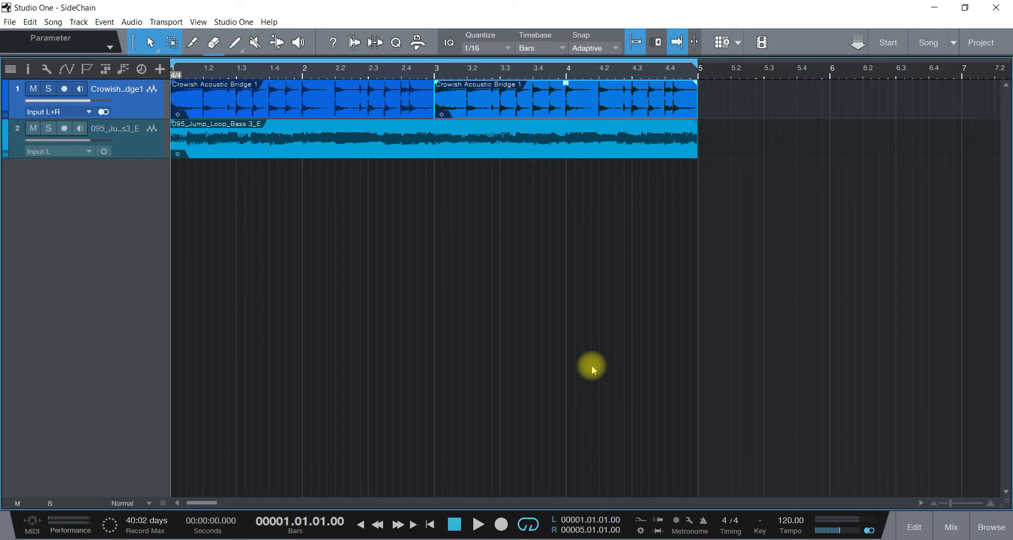
pyautogui.click(952, 528)
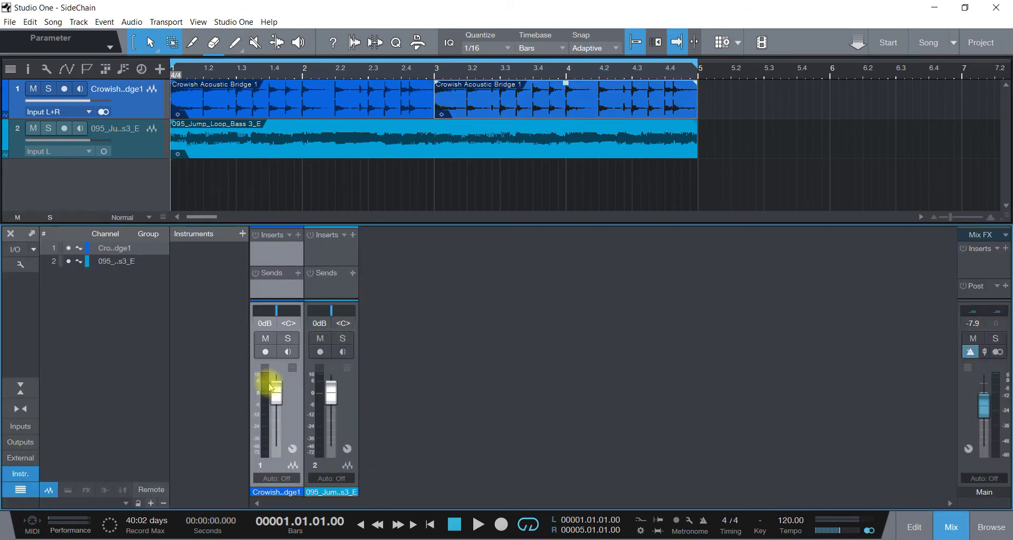
# Step: Rename track 2 to 'Bass'
pyautogui.doubleClick(112, 130)
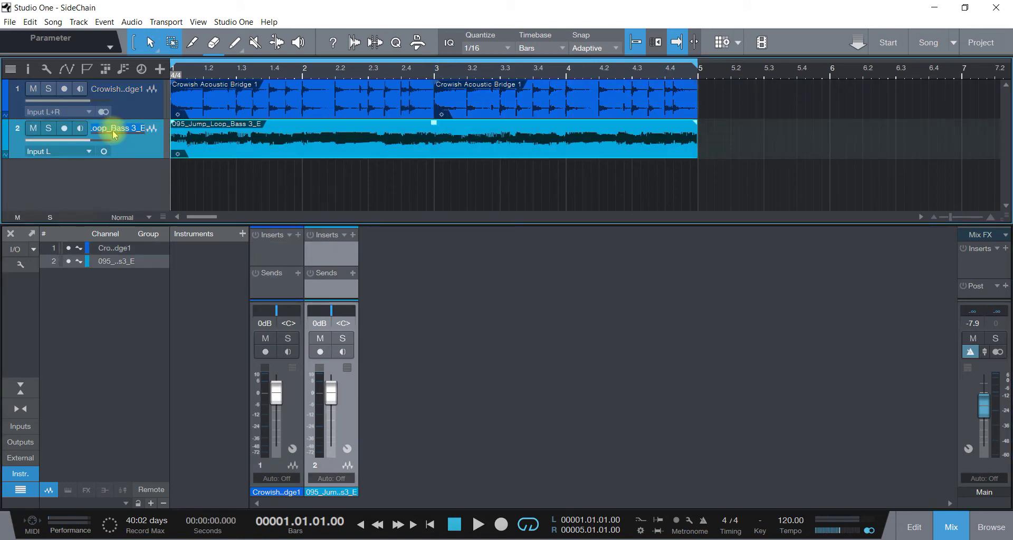
pyautogui.write('Bass')
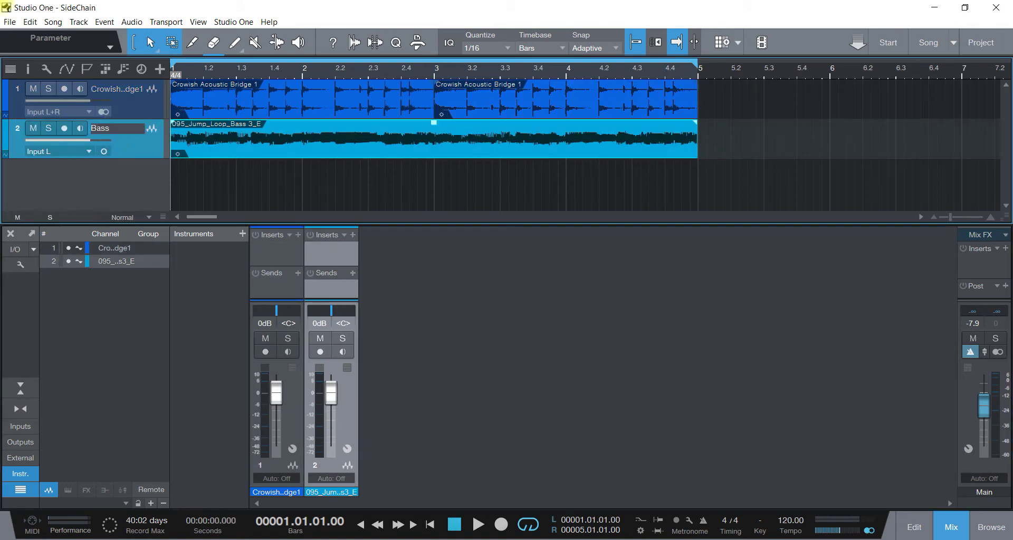
pyautogui.click(113, 134)
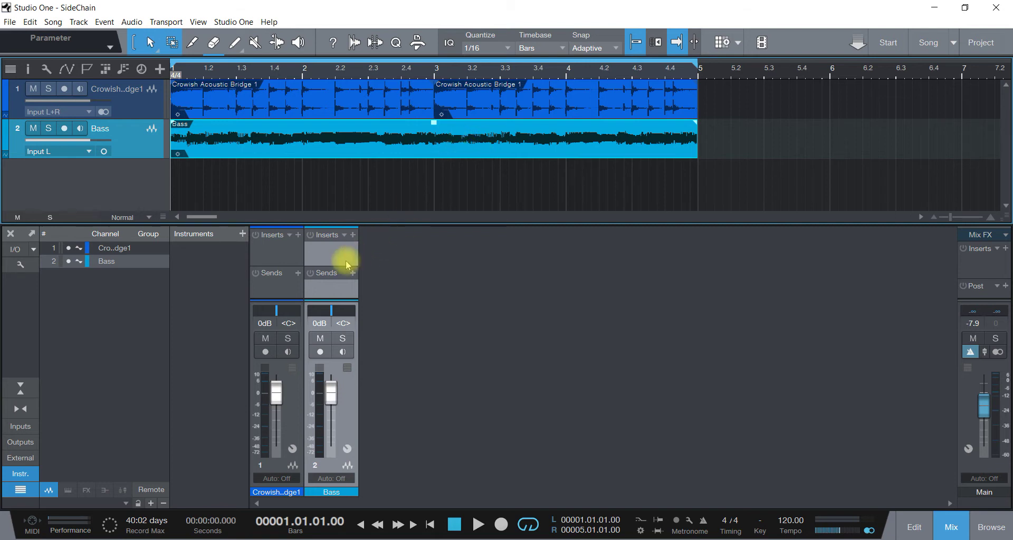
# Step: Insert a Compressor on the Bass channel, enable its External Sidechain input, and pin its editor
pyautogui.click(353, 235)
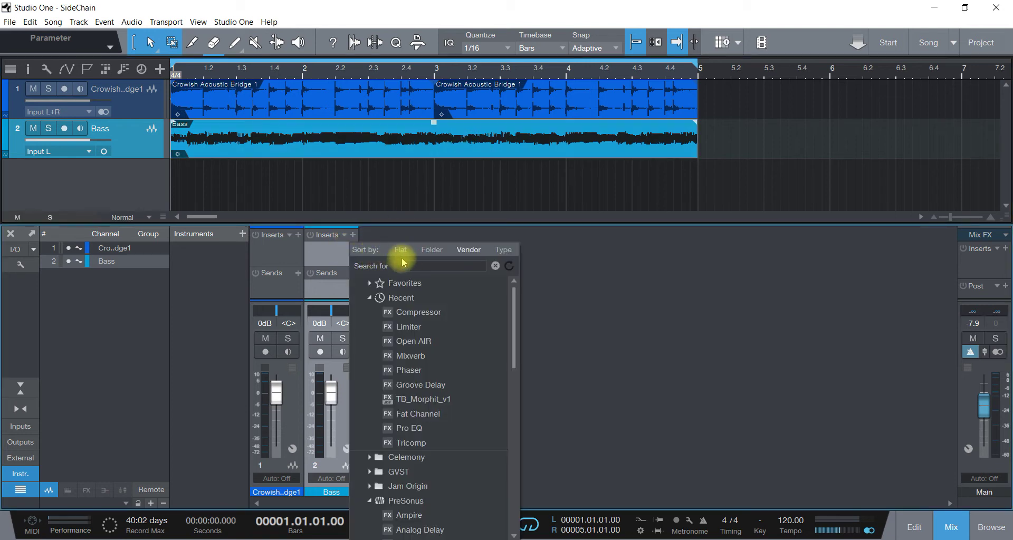
pyautogui.write('comp')
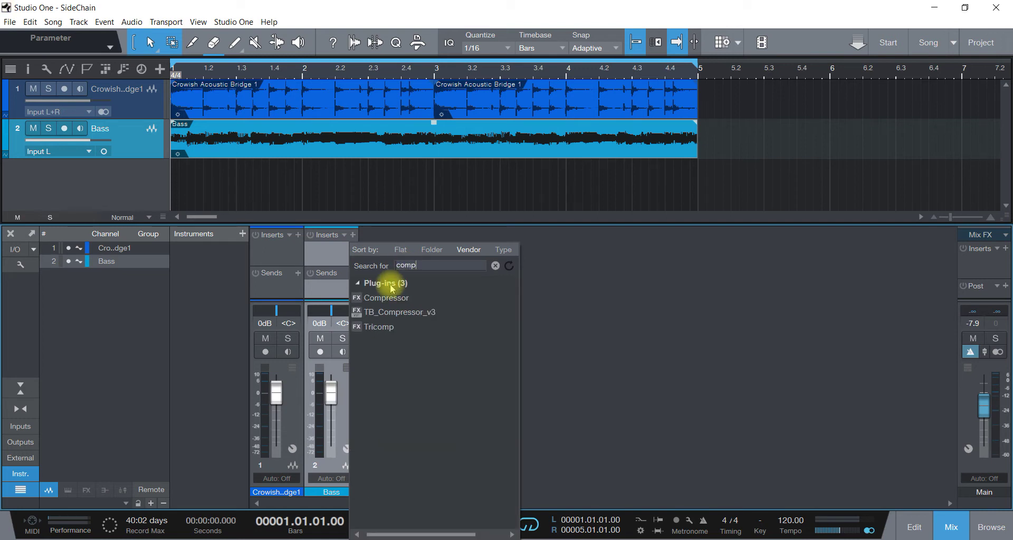
pyautogui.click(385, 297)
pyautogui.doubleClick(386, 299)
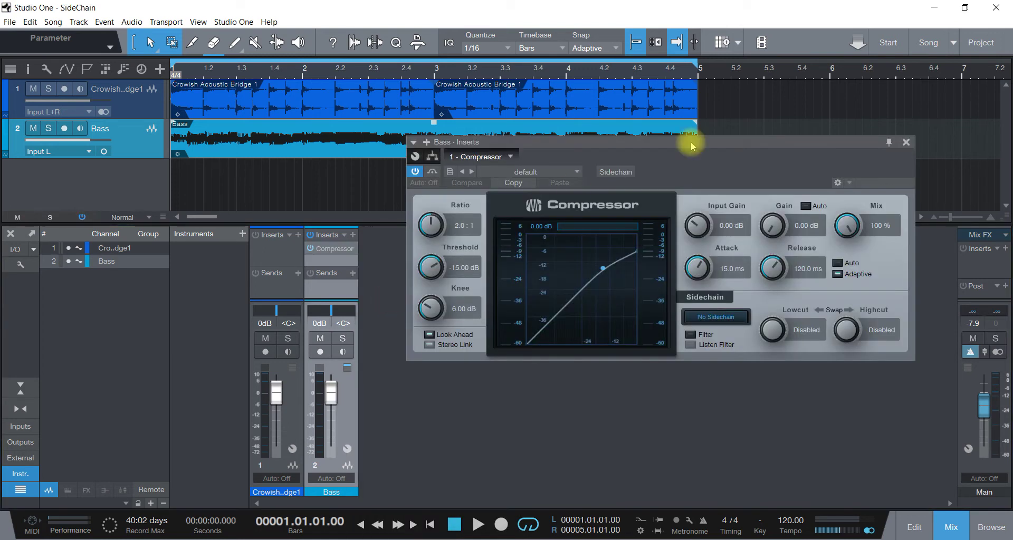
pyautogui.moveTo(701, 143); pyautogui.dragTo(781, 182)
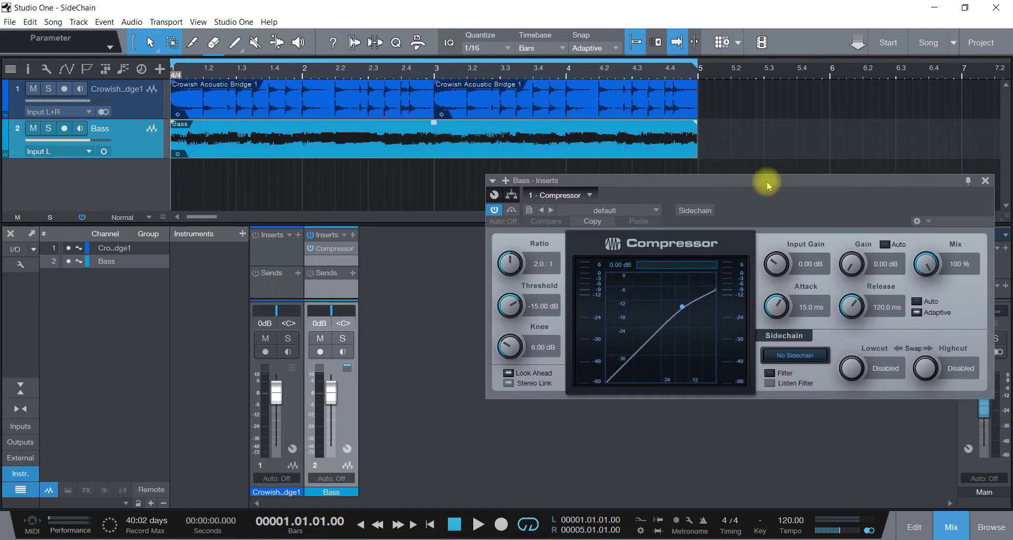
pyautogui.click(688, 213)
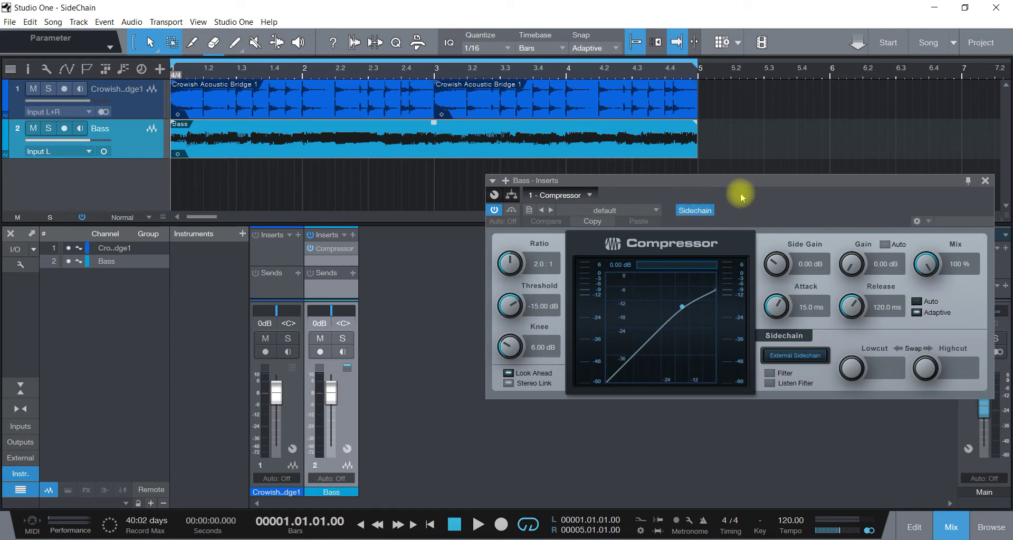
pyautogui.click(969, 182)
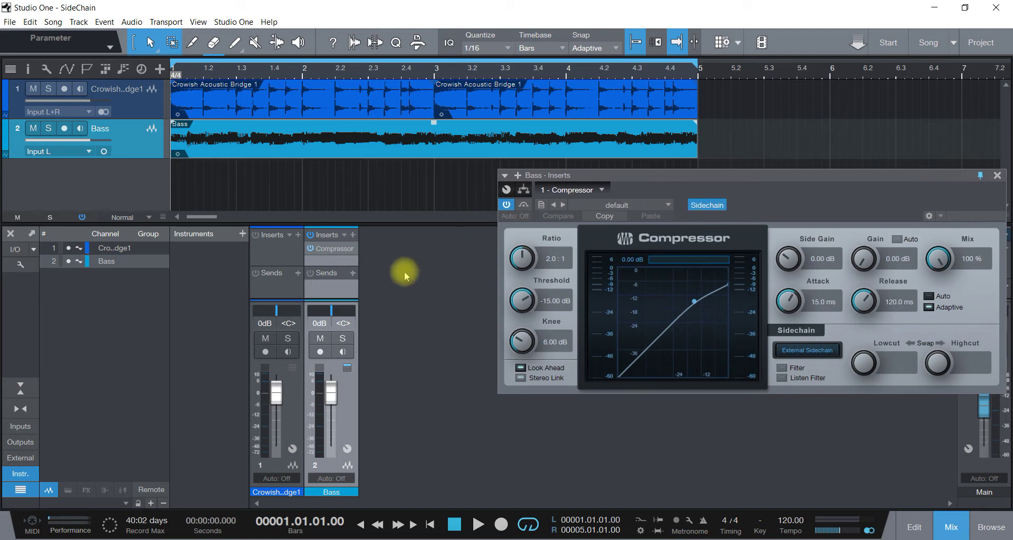
# Step: Add a Pro EQ to the Bass channel after the Compressor
pyautogui.click(353, 235)
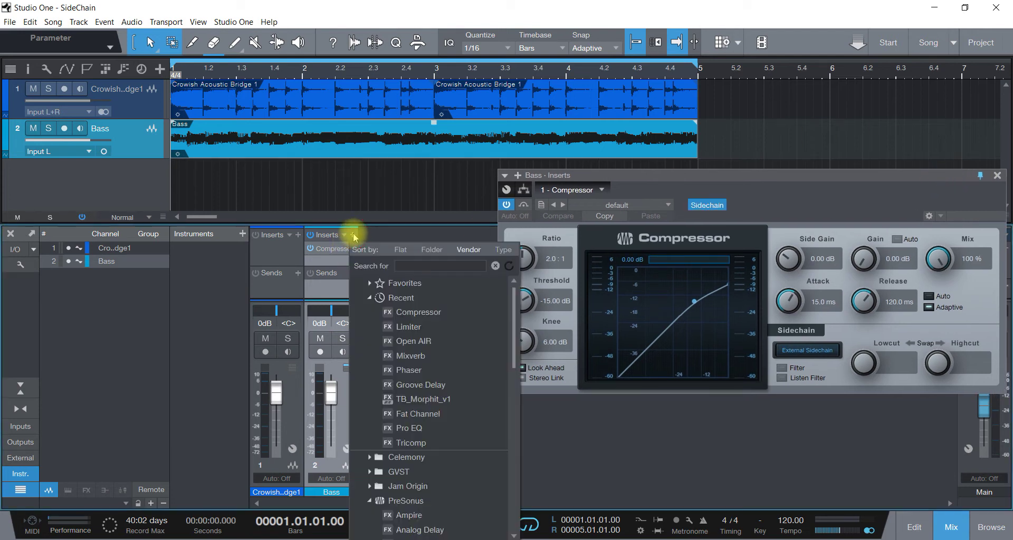
pyautogui.click(421, 269)
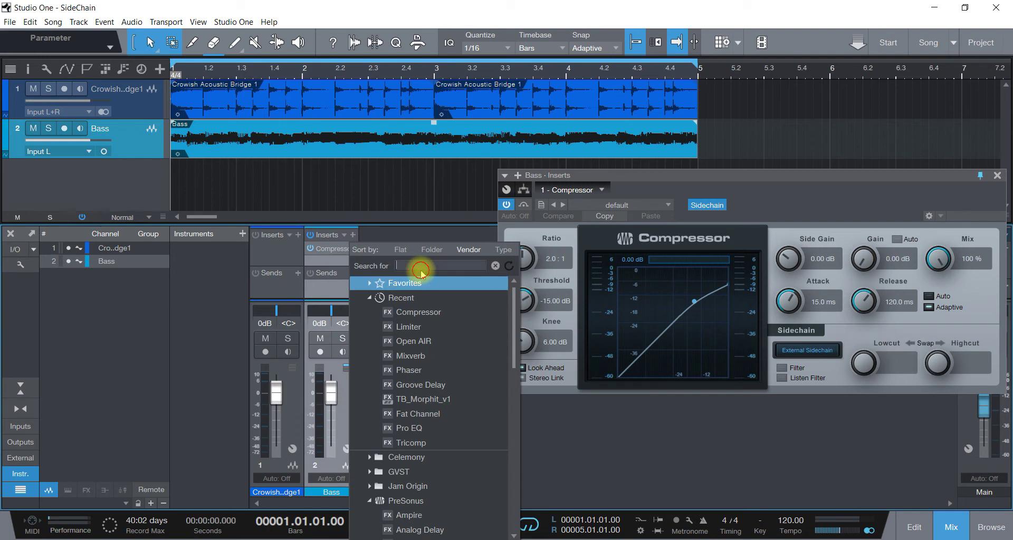
pyautogui.write('eq')
pyautogui.click(389, 297)
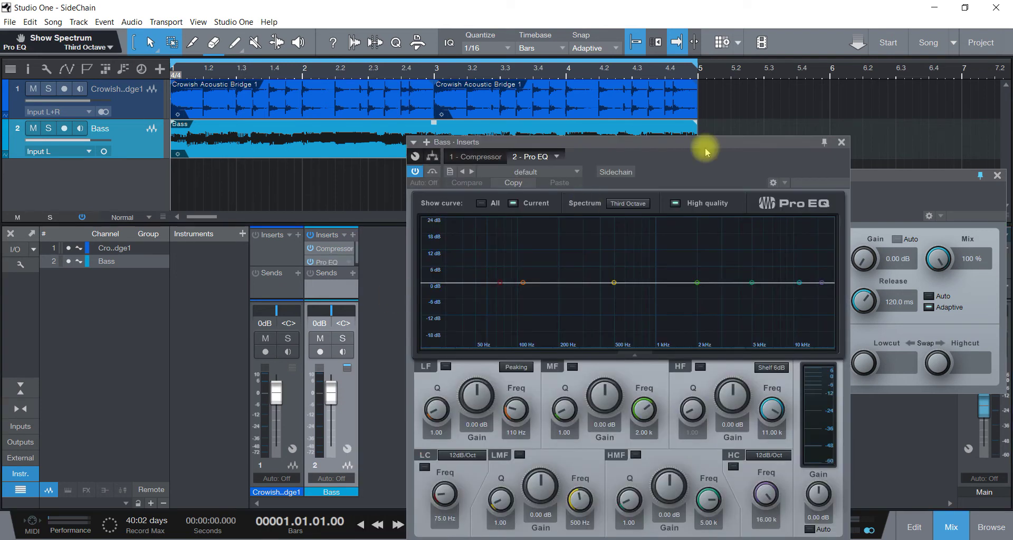
# Step: Close and reopen the plug-in editors, ending with the Compressor editor showing
pyautogui.moveTo(759, 146); pyautogui.dragTo(385, 48)
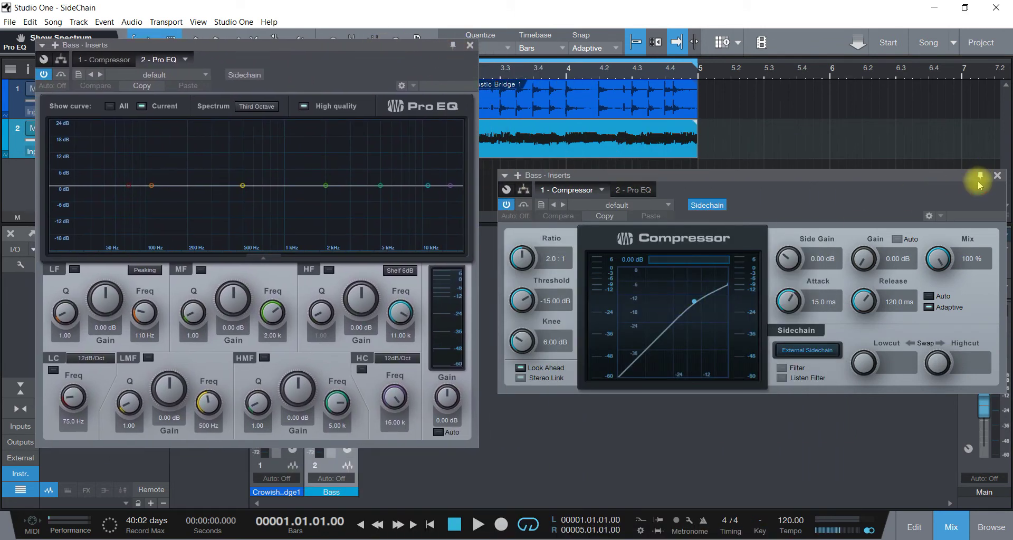
pyautogui.click(998, 177)
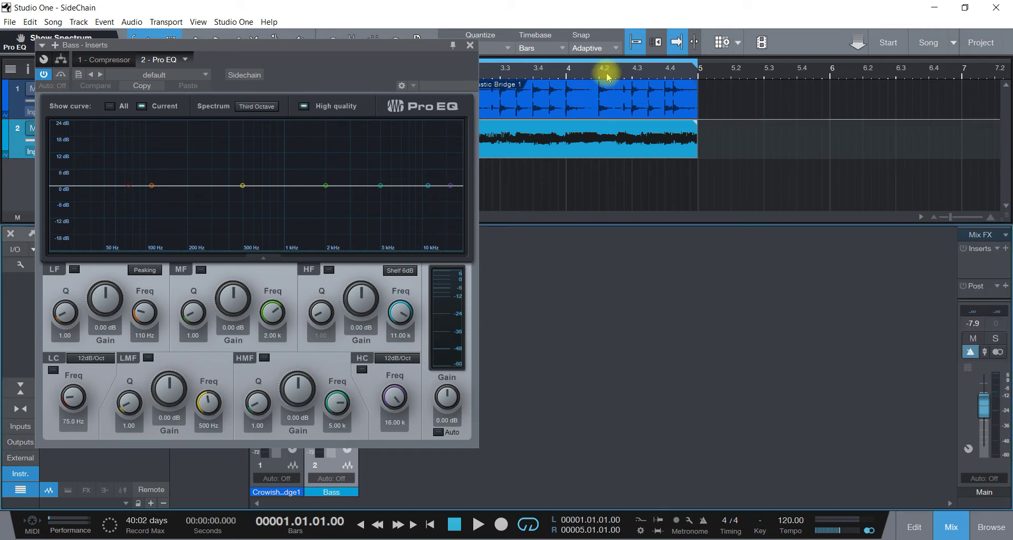
pyautogui.click(469, 45)
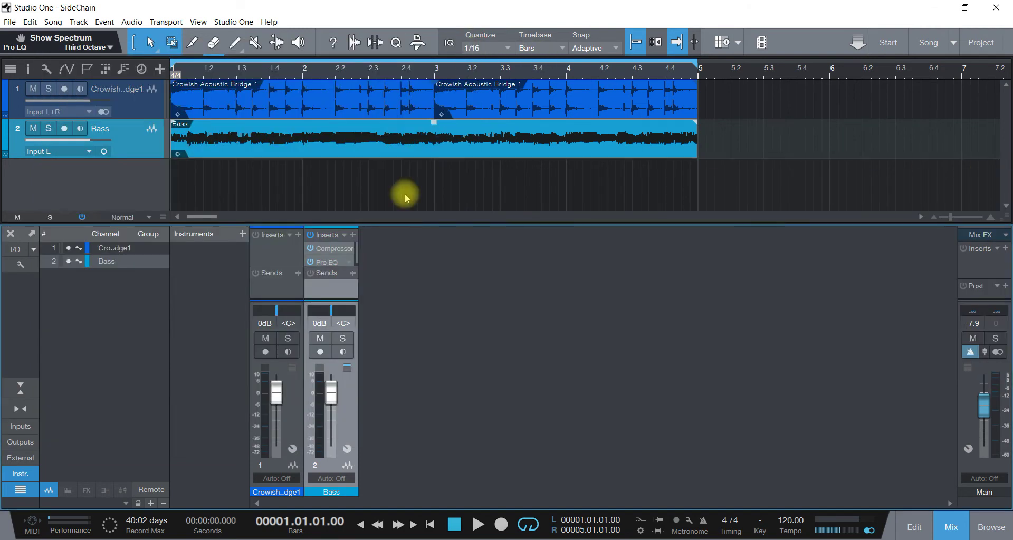
pyautogui.click(327, 250)
pyautogui.click(327, 261)
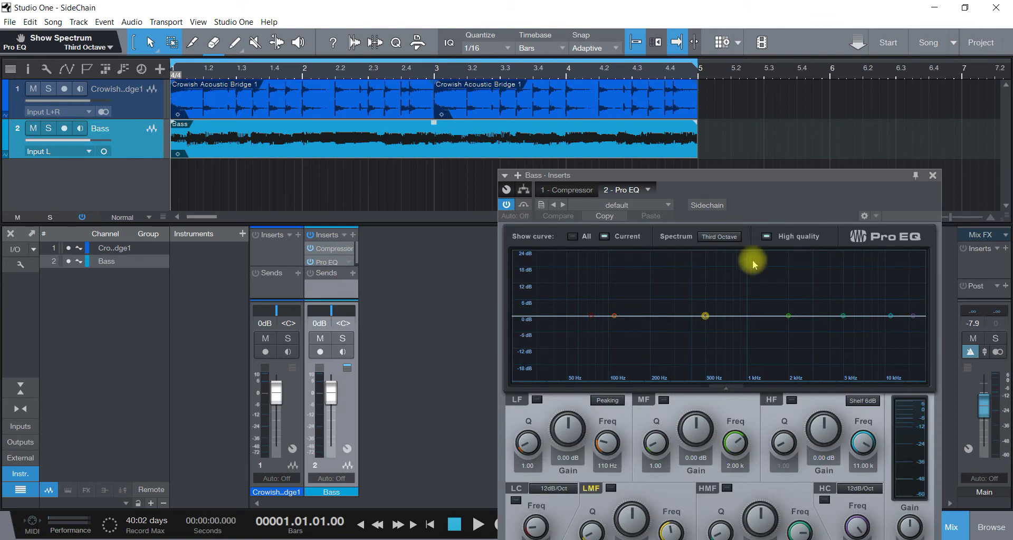
pyautogui.moveTo(765, 176); pyautogui.dragTo(733, 125)
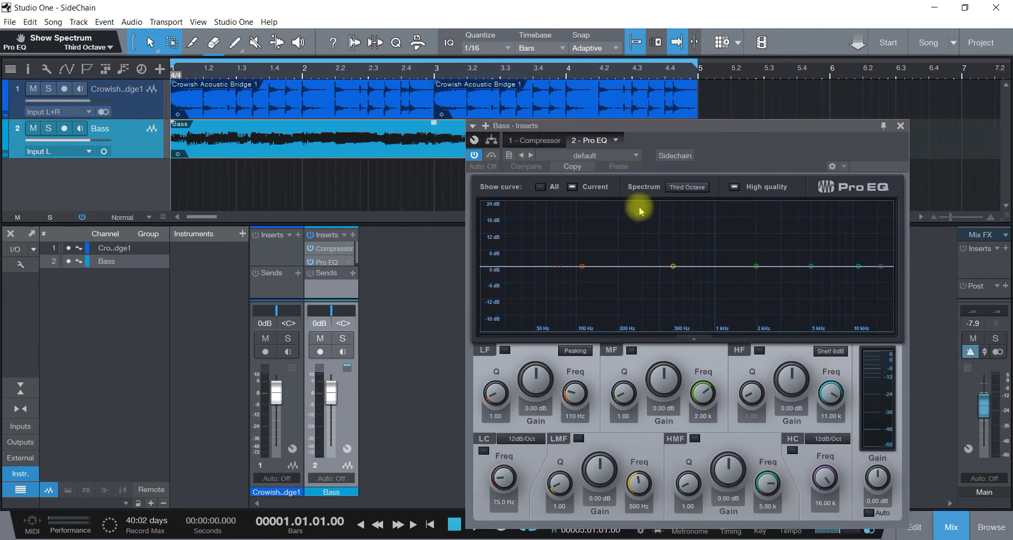
pyautogui.click(328, 249)
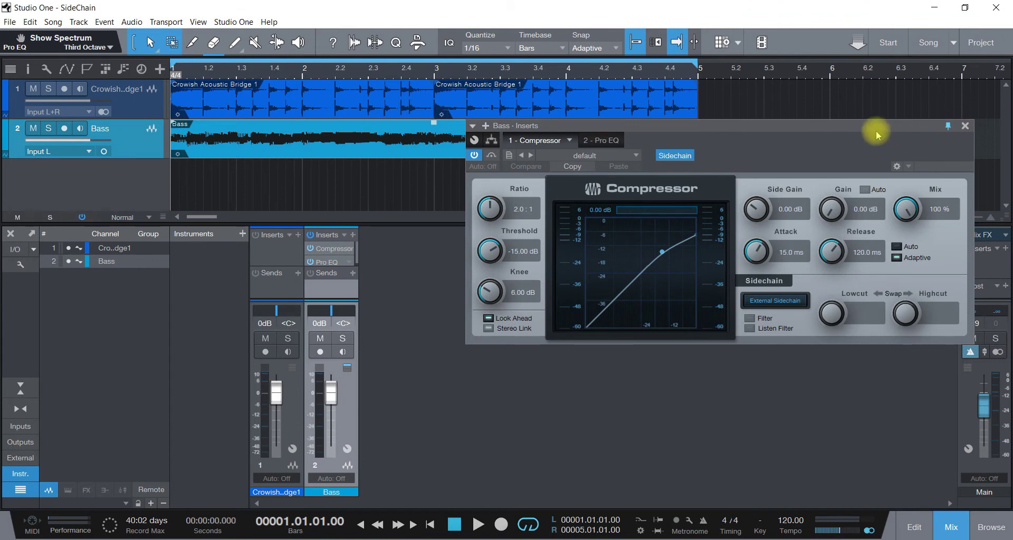
pyautogui.moveTo(877, 130); pyautogui.dragTo(903, 138)
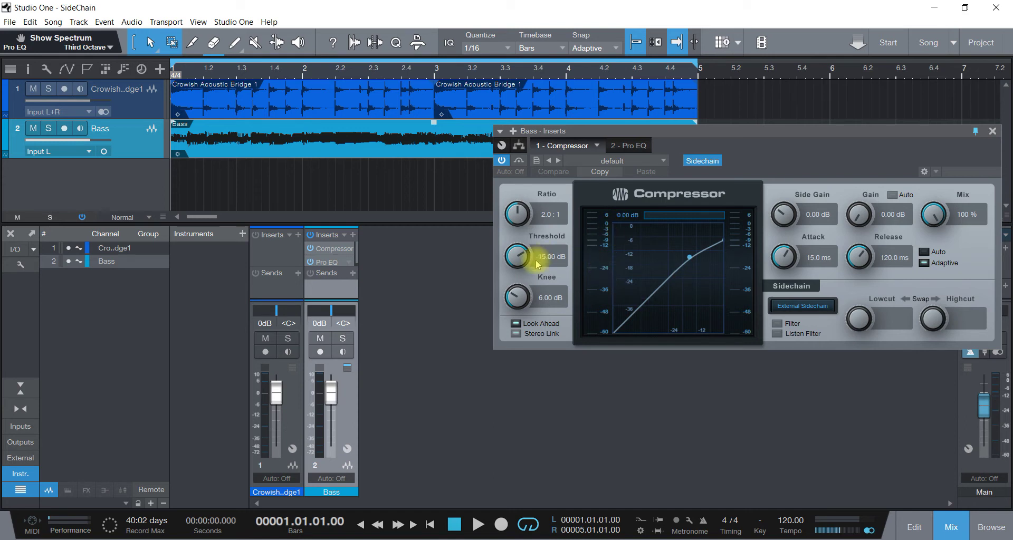
# Step: Select channel 1, Crowish Acoustic Bridge 1, in the mixer
pyautogui.click(280, 293)
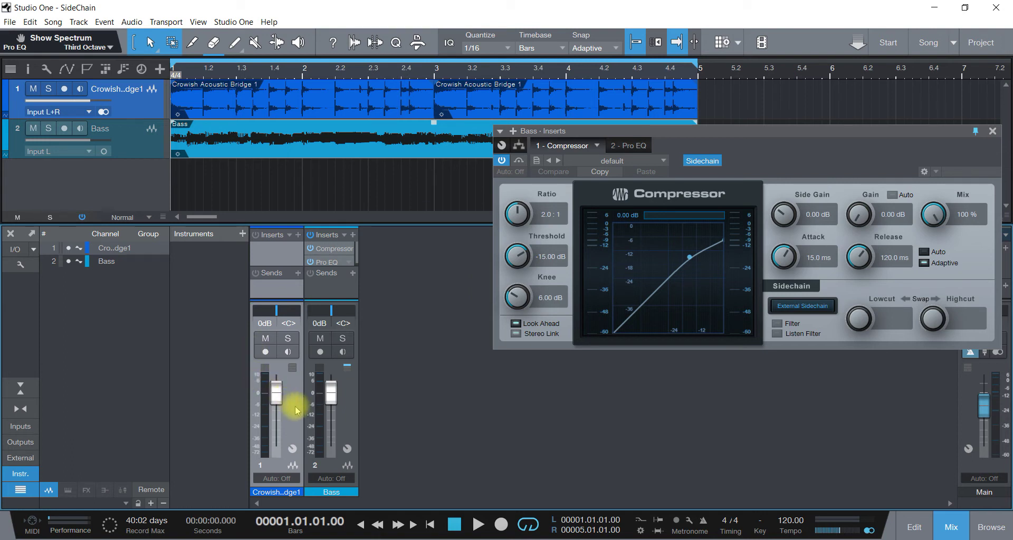
# Step: Add a drum-channel send to 'Sidechain - Bass - Inserts - 1 - Compressor' and start playback
pyautogui.click(28, 69)
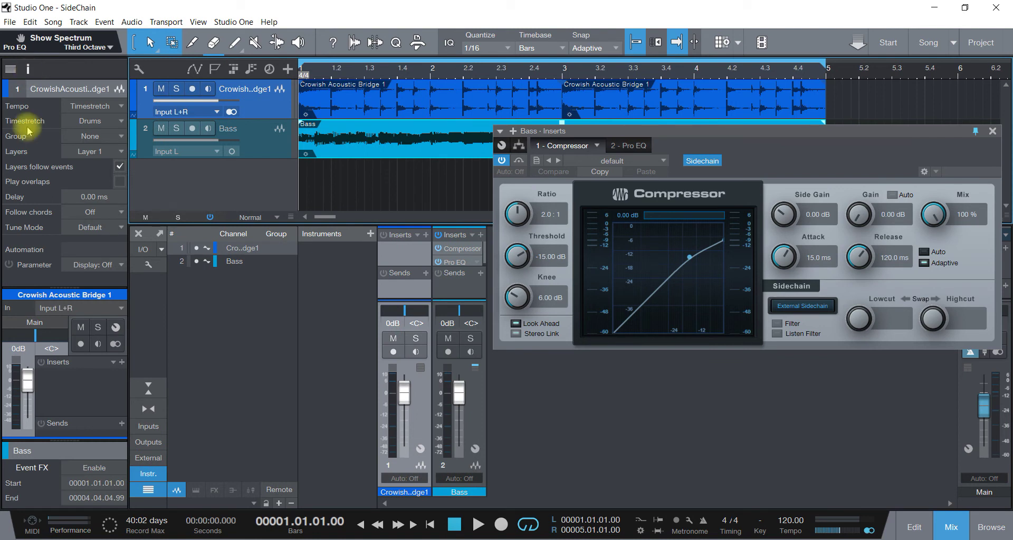
pyautogui.click(84, 421)
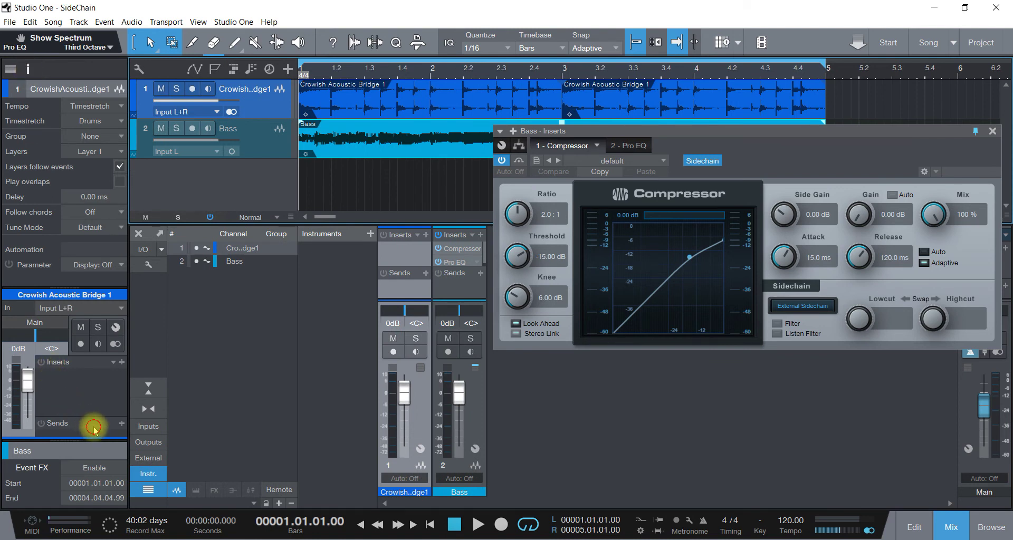
pyautogui.click(122, 423)
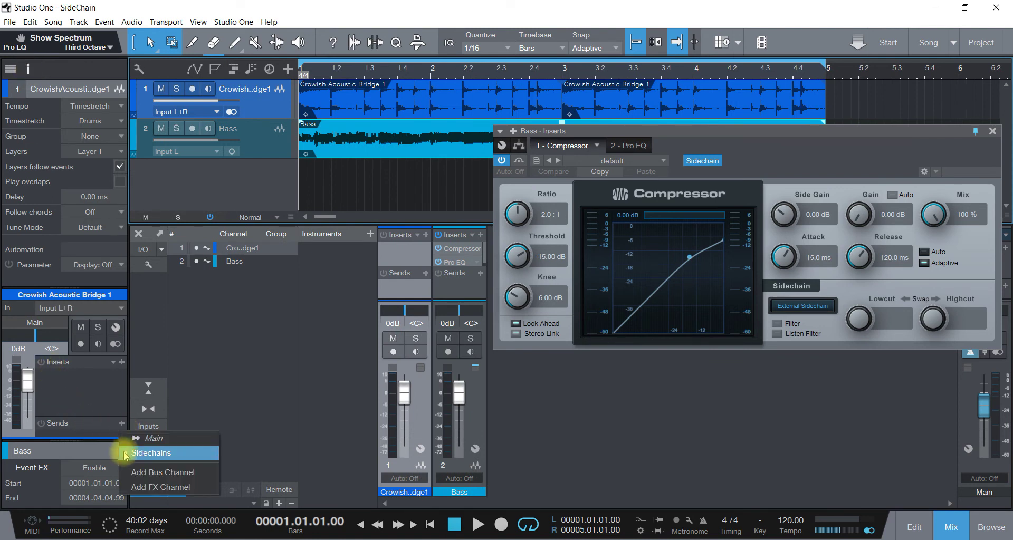
pyautogui.moveTo(127, 457)
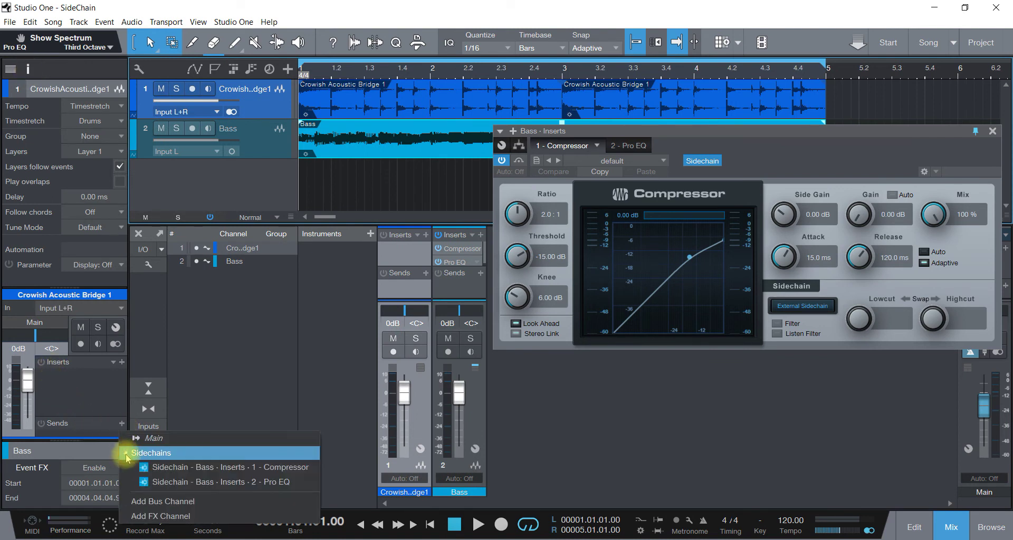
pyautogui.click(182, 468)
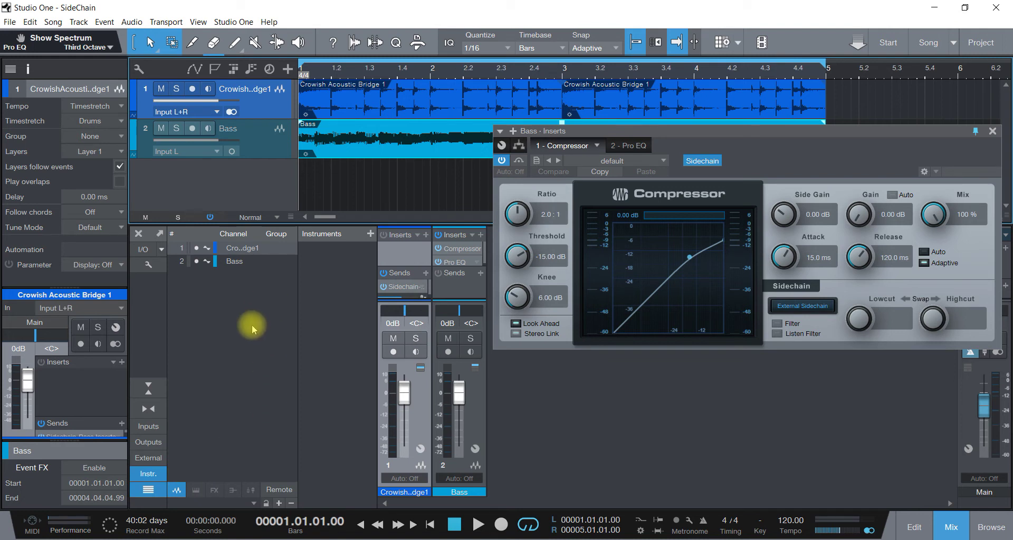
pyautogui.click(479, 525)
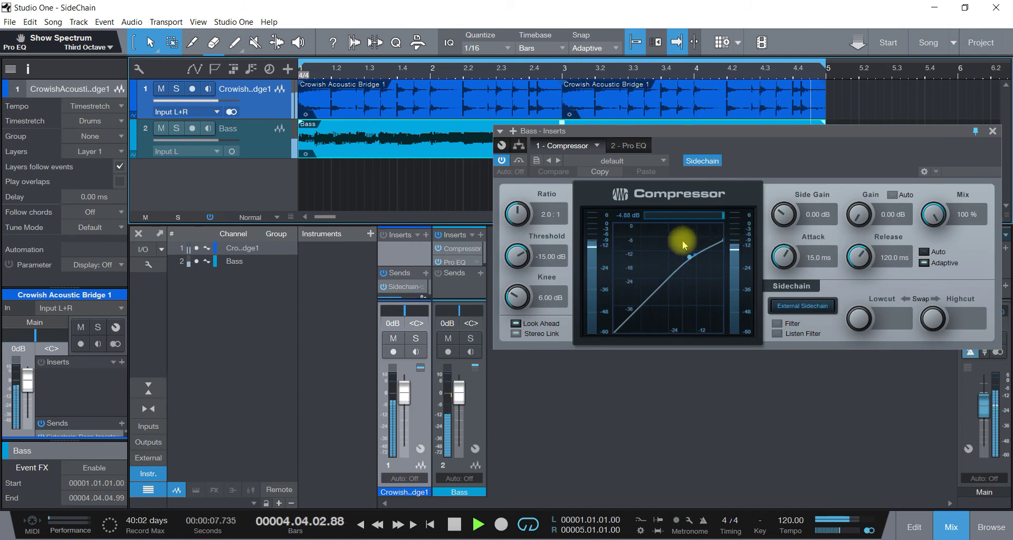
# Step: Toggle the Bass compressor off and on twice during playback, leaving it active
pyautogui.click(503, 161)
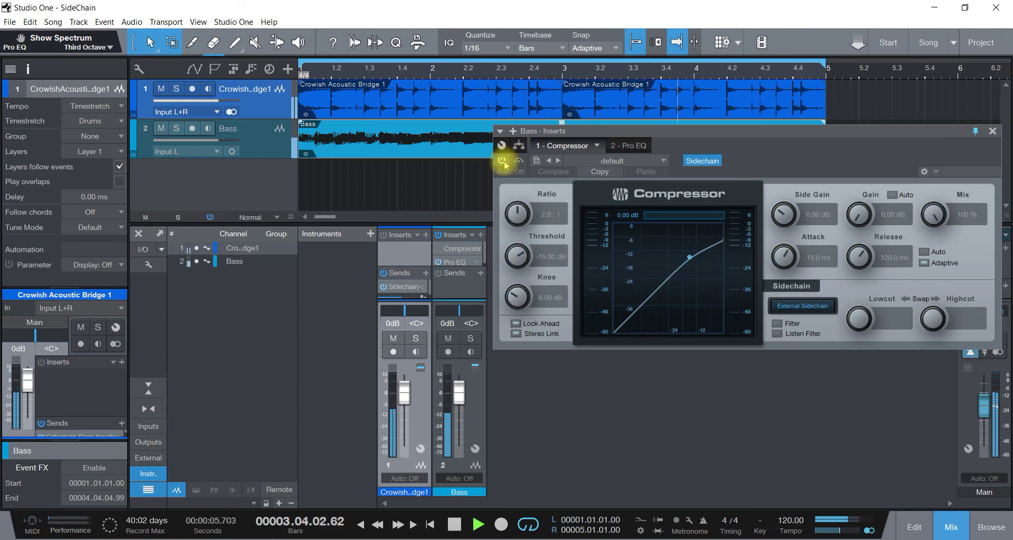
pyautogui.click(503, 161)
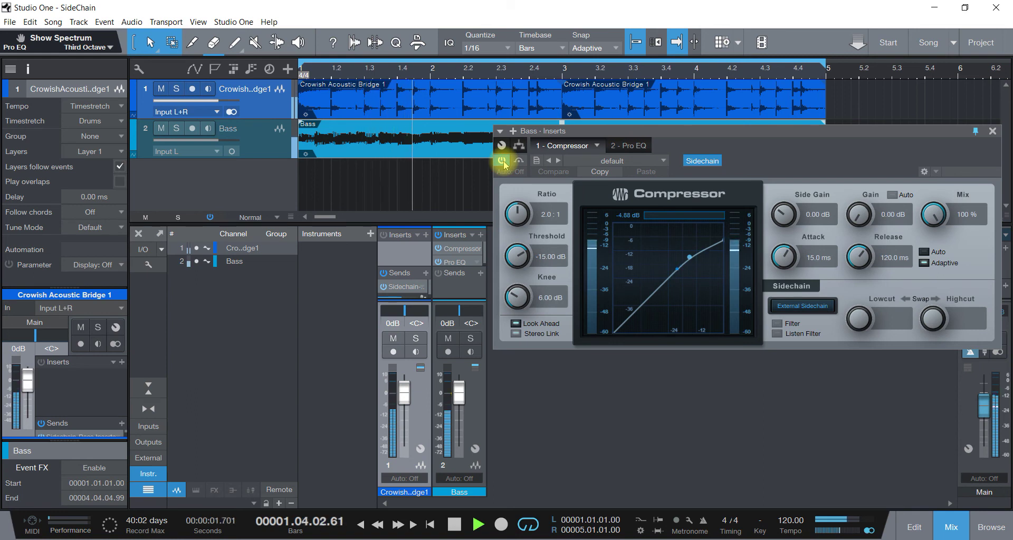
pyautogui.click(503, 161)
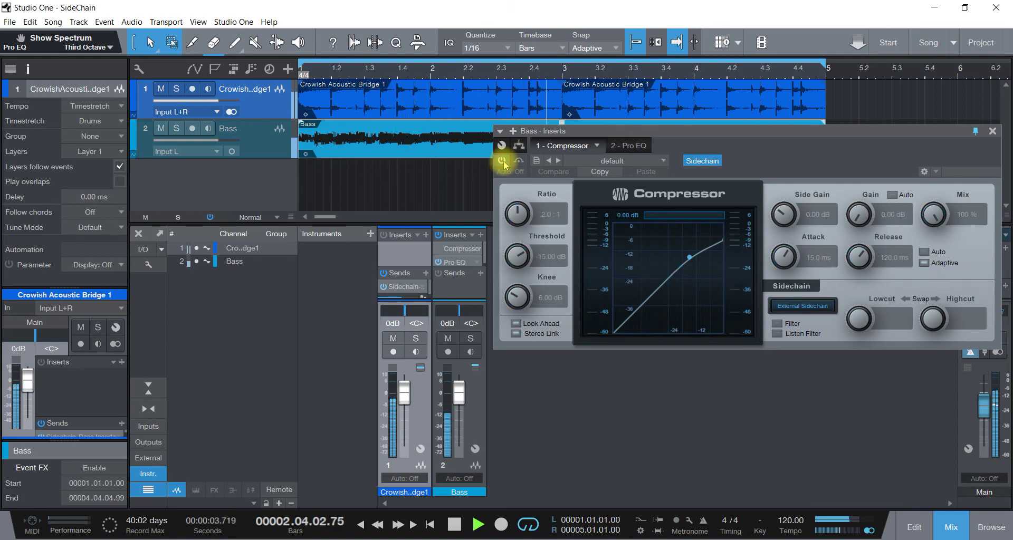
pyautogui.click(503, 161)
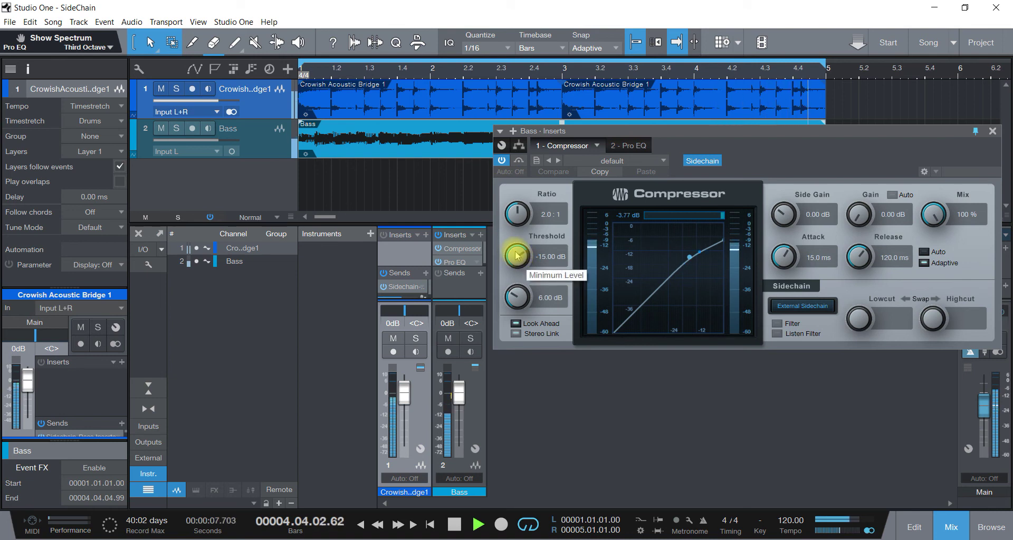
# Step: Tune the bass compressor to -19.32 dB threshold and 4.15 ms attack, then stop playback
pyautogui.scroll(-1, 516, 256)
pyautogui.moveTo(515, 257); pyautogui.dragTo(515, 266)
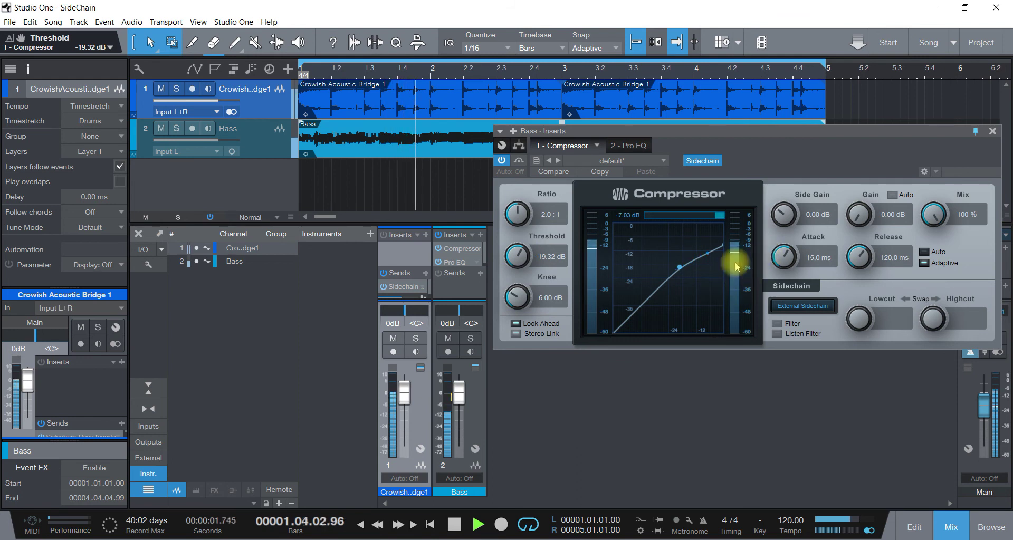
pyautogui.moveTo(784, 253); pyautogui.dragTo(780, 269)
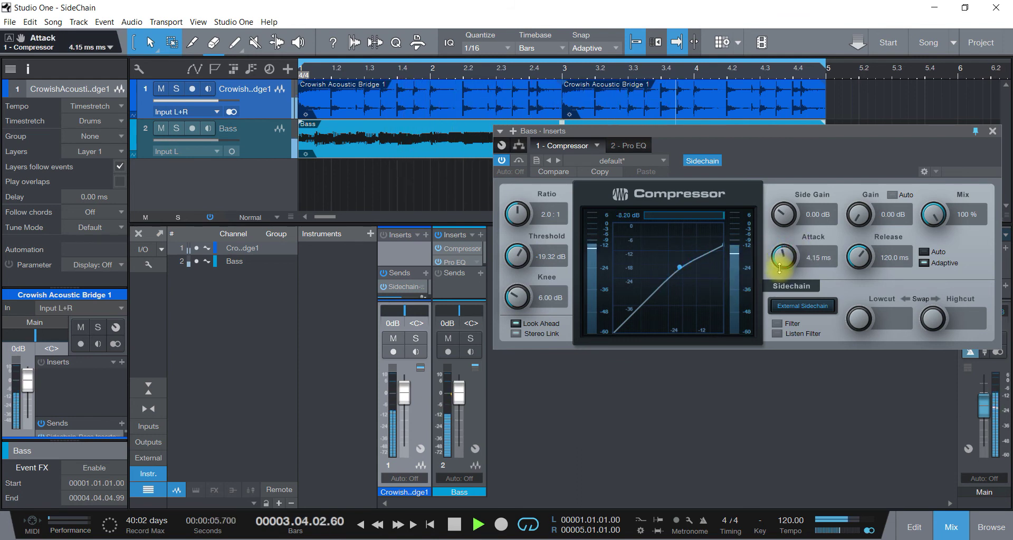
pyautogui.press('space')
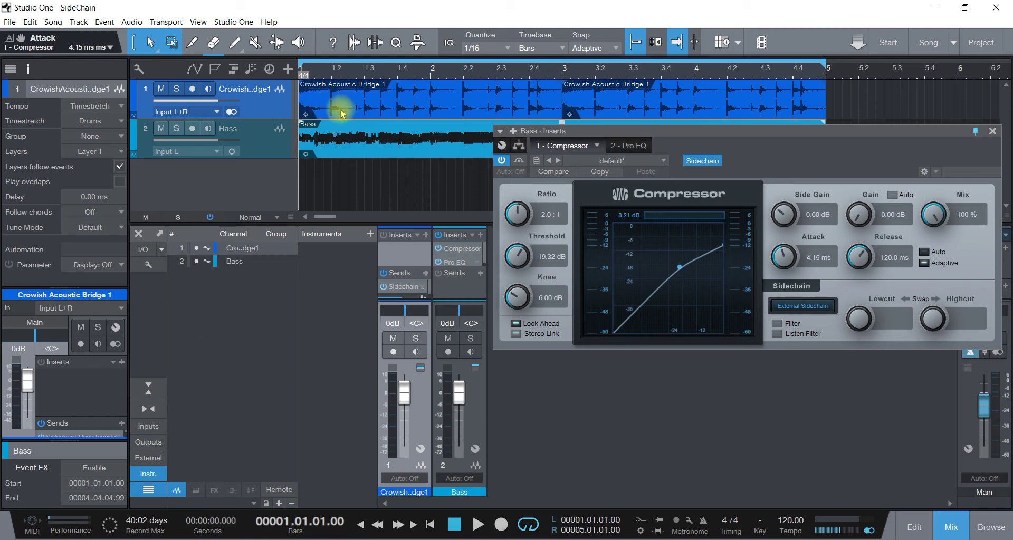
pyautogui.moveTo(733, 133); pyautogui.dragTo(706, 127)
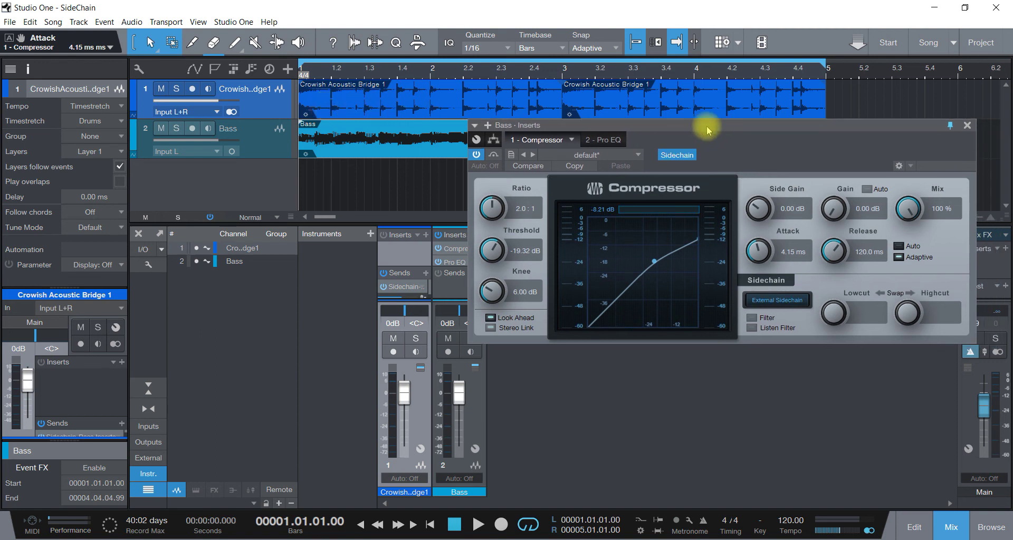